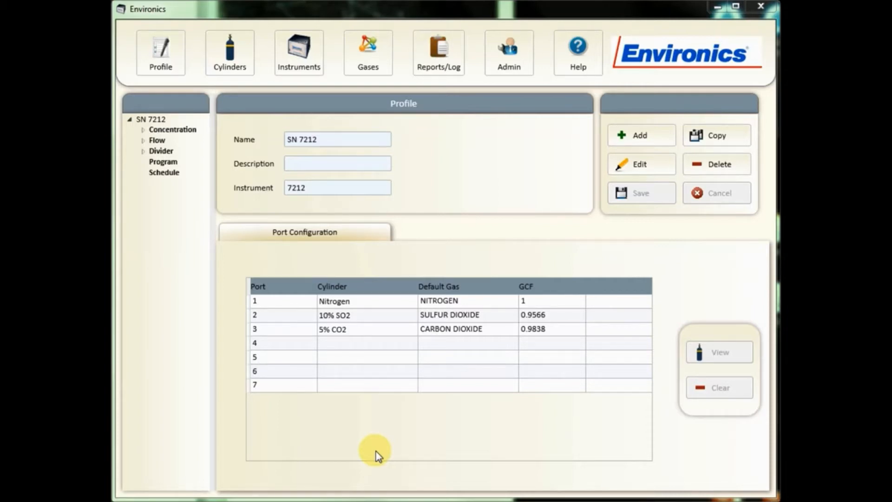
- Expand the Concentration, Flow and Divider branches of the SN 7212 profile to review its saved modes
{"action": "left_click", "coordinate": [144, 131]}
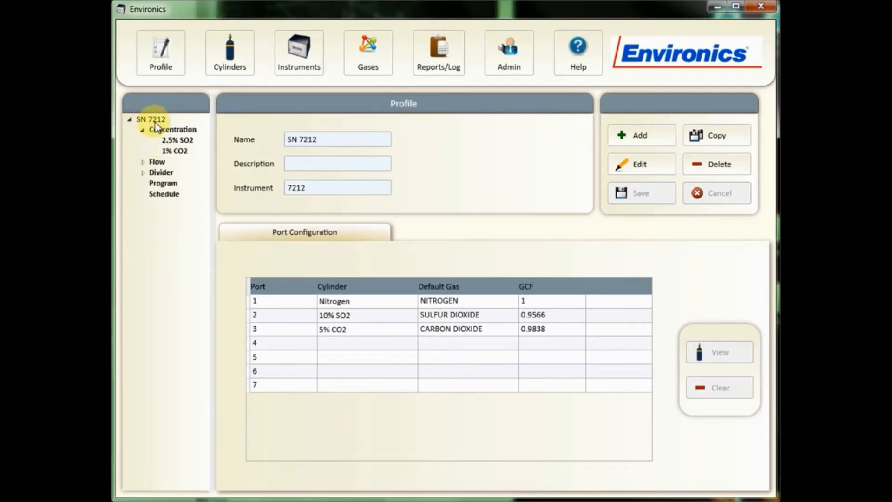
{"action": "left_click", "coordinate": [143, 163]}
{"action": "left_click", "coordinate": [141, 209]}
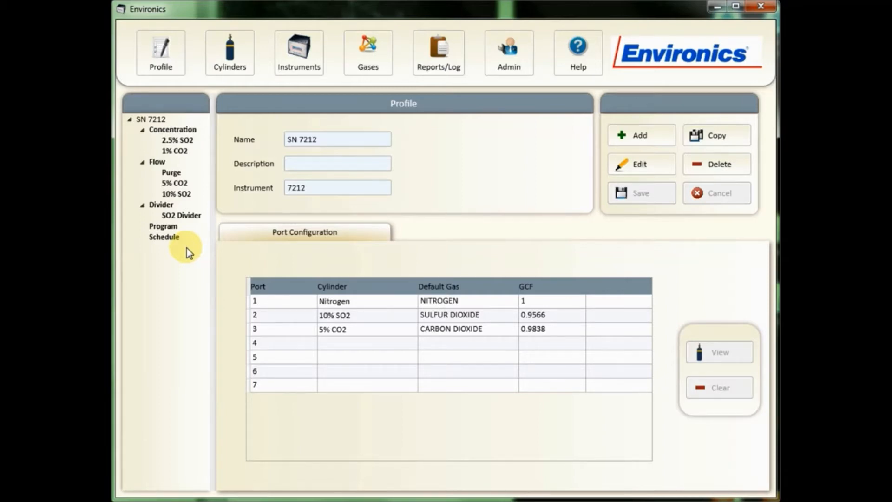
- Create a new program named "Overnight Run" for the SN 7212 profile
{"action": "left_click", "coordinate": [163, 227]}
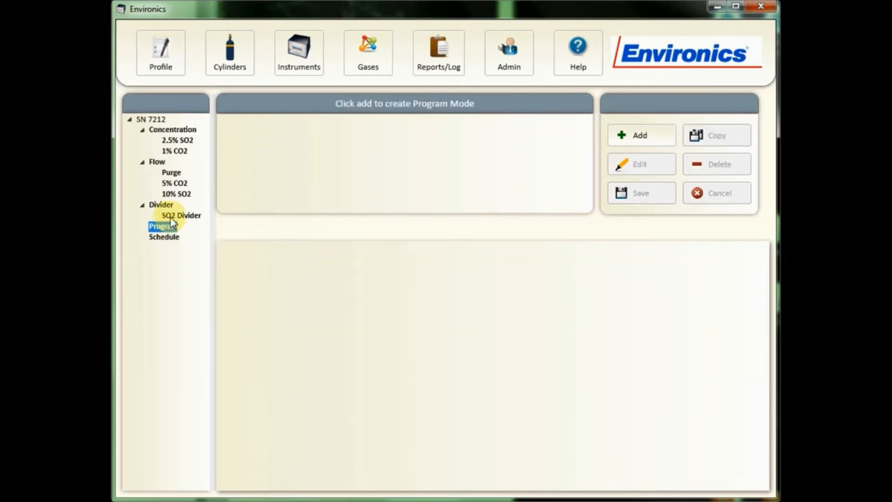
{"action": "left_click", "coordinate": [642, 136]}
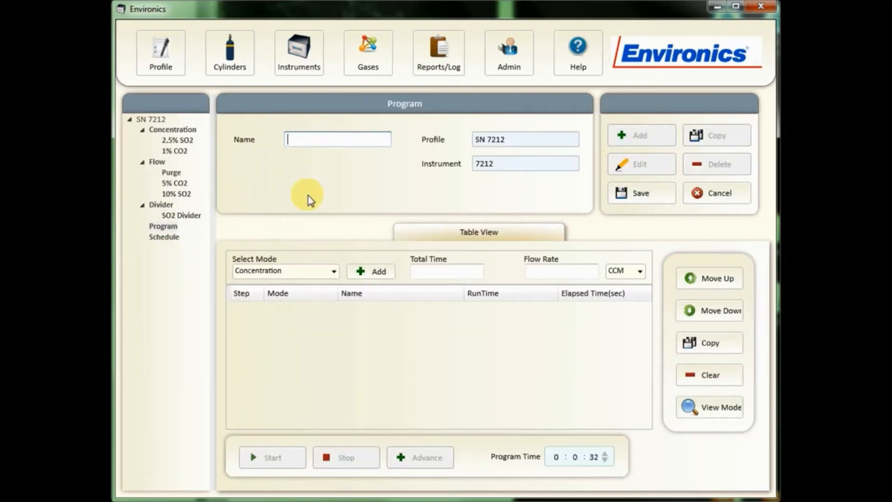
{"action": "type", "text": "Overnight Run"}
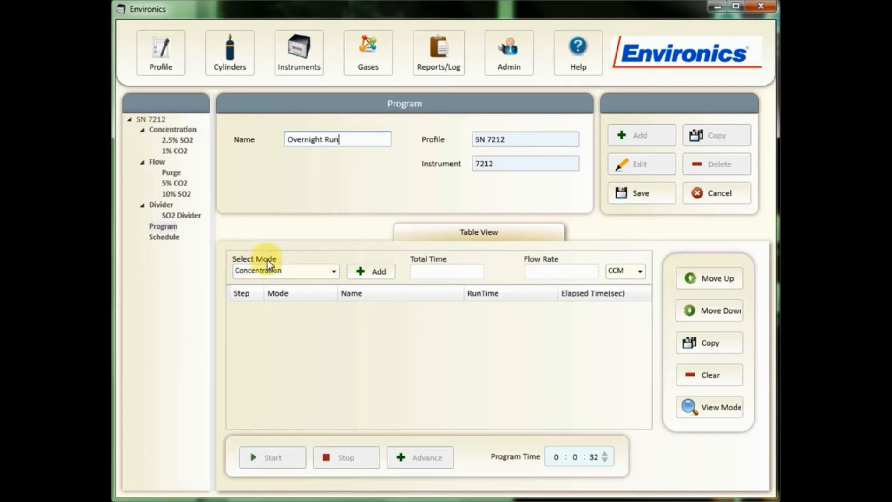
- Add a Flow mode step to the program and choose Purge as its name
{"action": "left_click", "coordinate": [275, 272]}
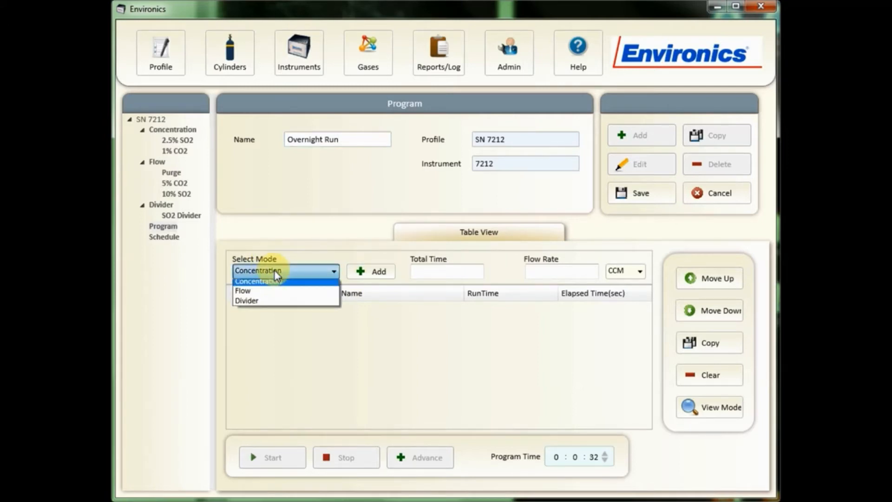
{"action": "left_click", "coordinate": [264, 296]}
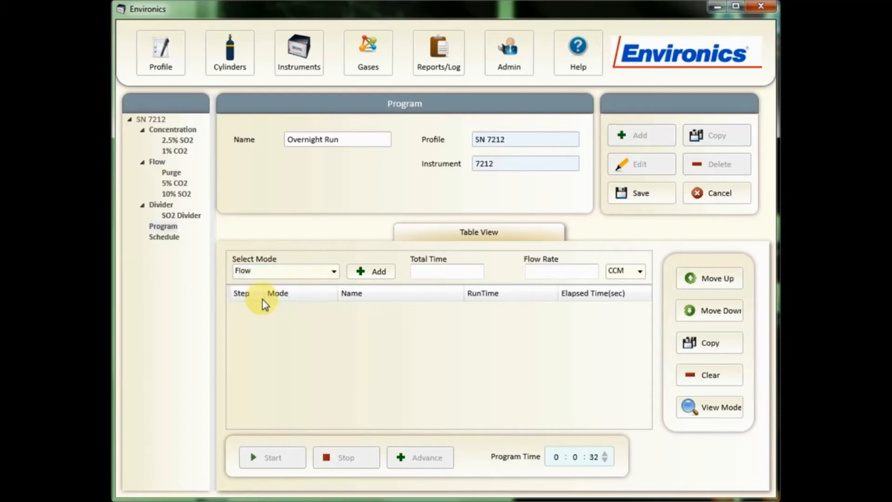
{"action": "left_click", "coordinate": [379, 276]}
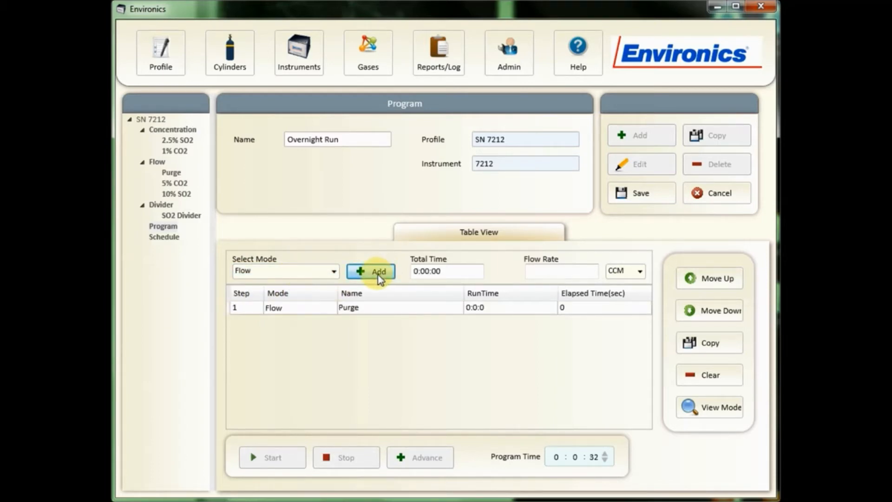
{"action": "left_click", "coordinate": [379, 311]}
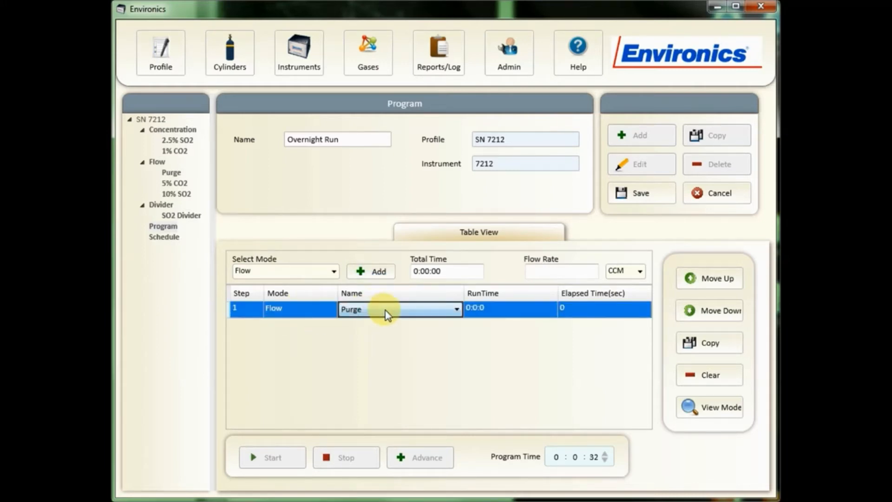
{"action": "left_click", "coordinate": [385, 314]}
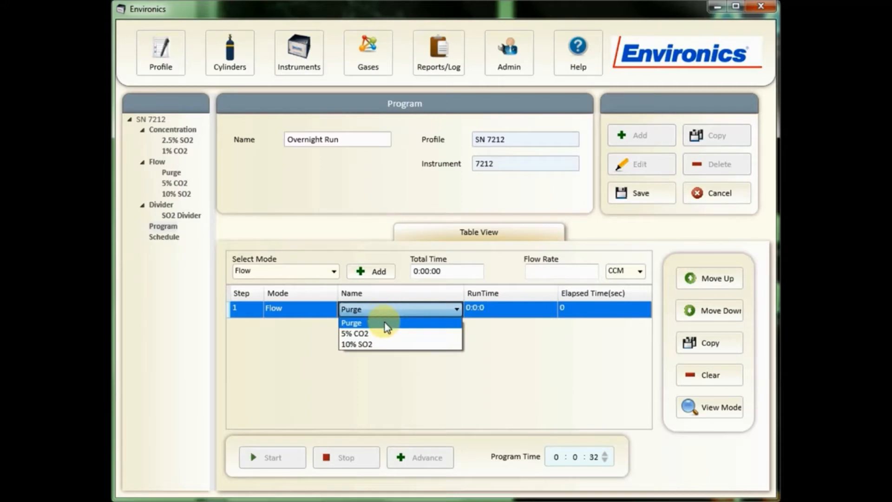
{"action": "left_click", "coordinate": [361, 324]}
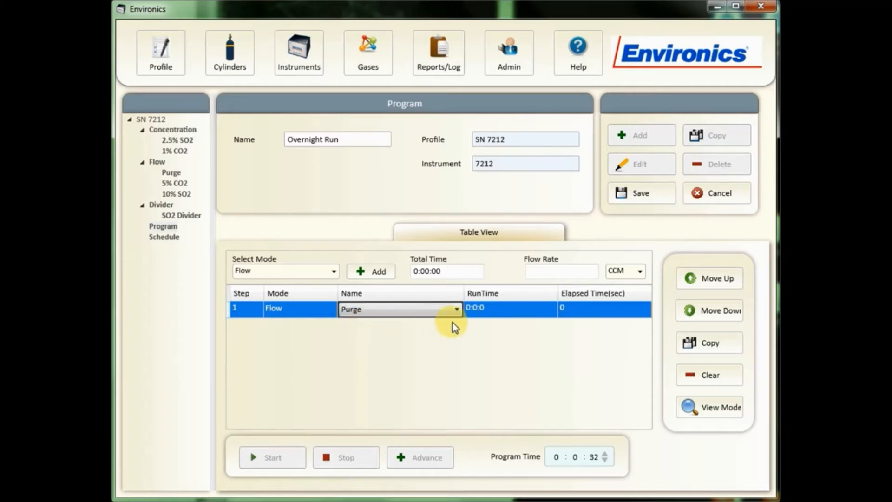
- Set the Purge step's run time to 0:10:0
{"action": "left_click", "coordinate": [482, 318]}
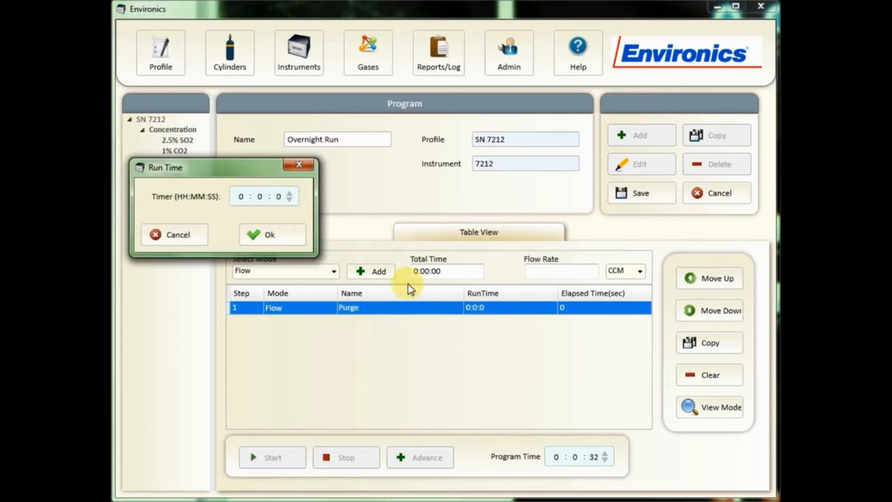
{"action": "left_click_drag", "start_coordinate": [263, 170], "coordinate": [461, 168]}
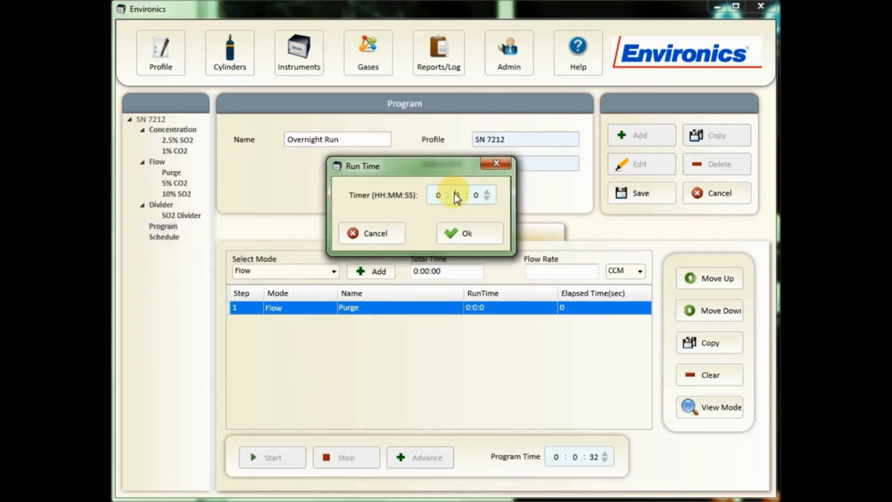
{"action": "type", "text": "10"}
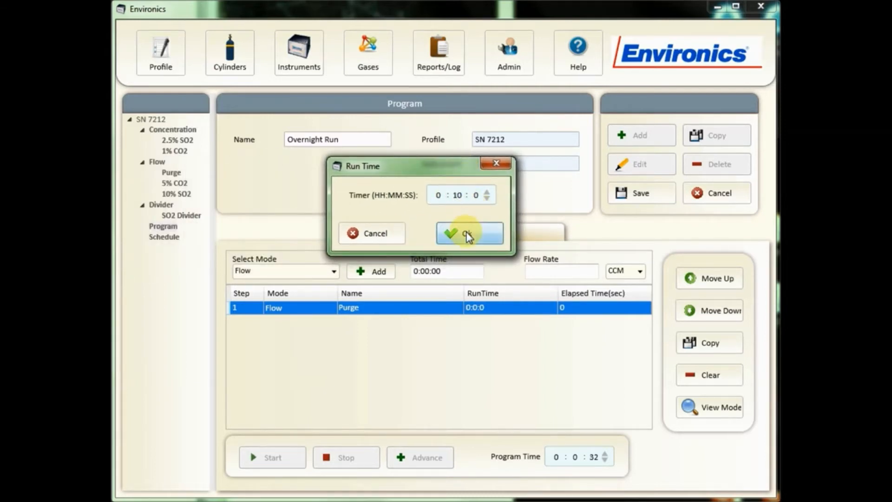
{"action": "left_click", "coordinate": [464, 233]}
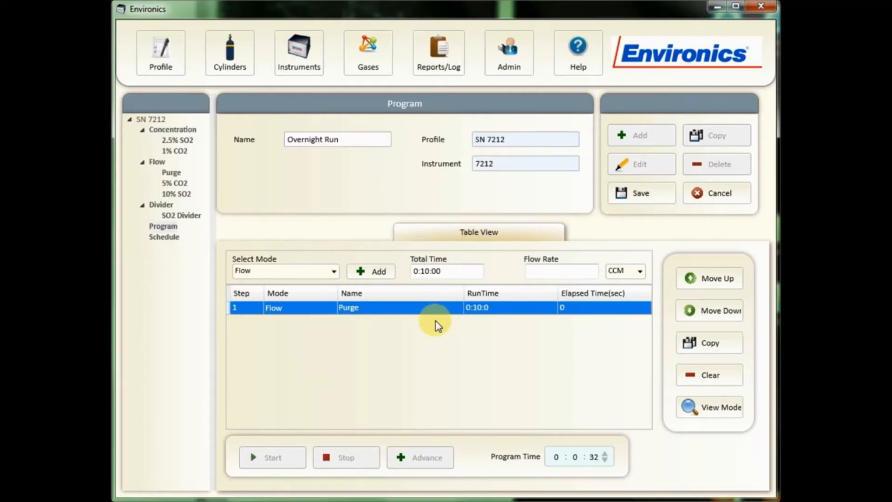
- Add a Concentration mode step and choose 2.5% SO2 as its name
{"action": "left_click", "coordinate": [335, 273]}
{"action": "left_click", "coordinate": [294, 284]}
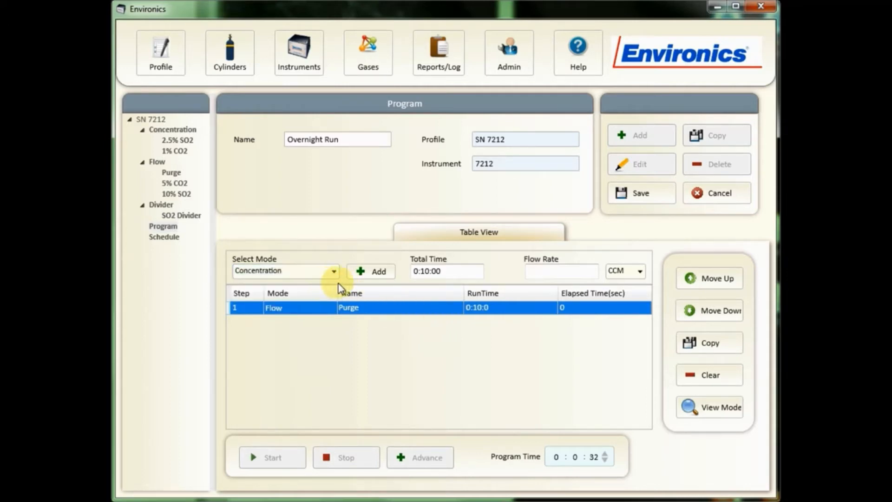
{"action": "left_click", "coordinate": [376, 271]}
{"action": "left_click", "coordinate": [399, 323]}
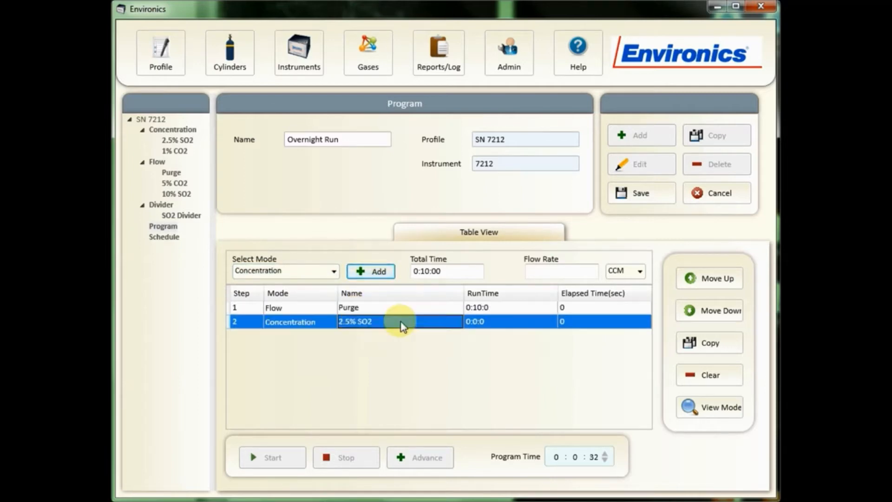
{"action": "left_click", "coordinate": [402, 323]}
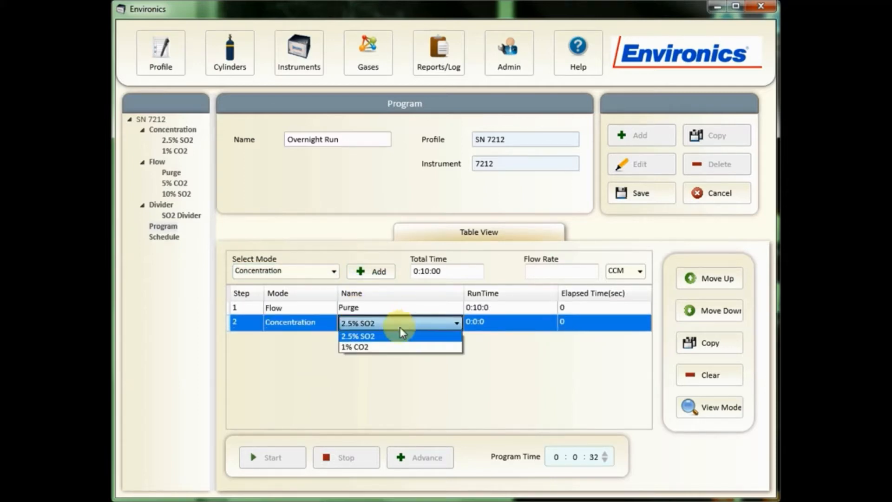
{"action": "left_click", "coordinate": [396, 336]}
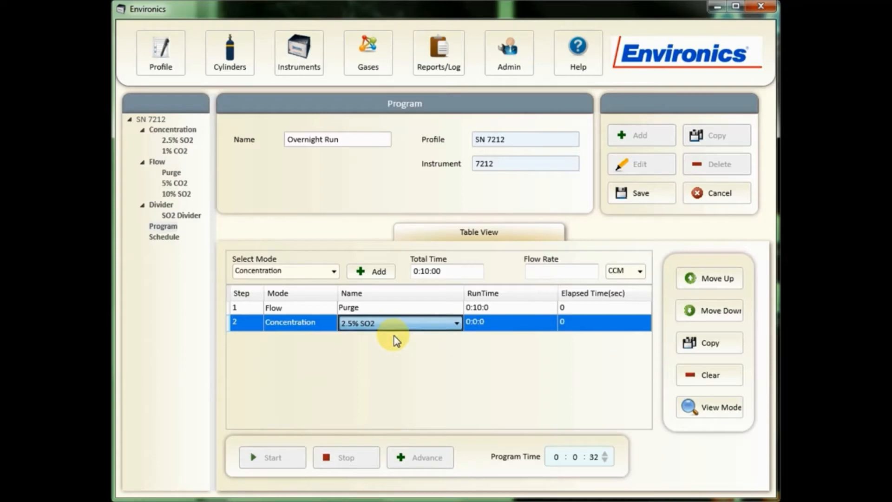
- Set the 2.5% SO2 step's run time to 0:10:0
{"action": "left_click", "coordinate": [499, 325]}
{"action": "left_click", "coordinate": [259, 198]}
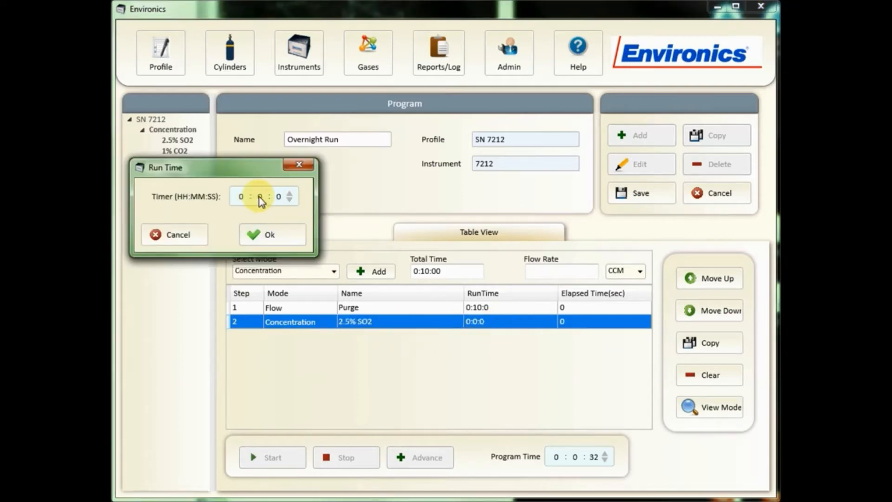
{"action": "type", "text": "10"}
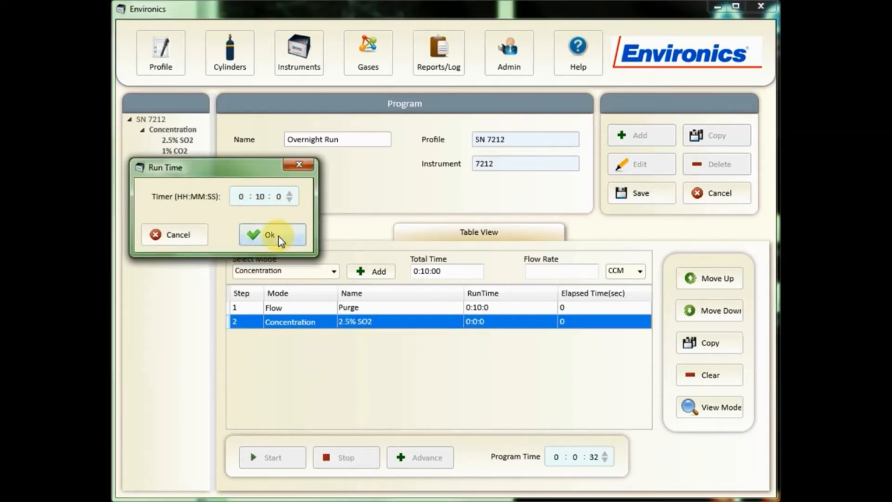
{"action": "left_click", "coordinate": [279, 238]}
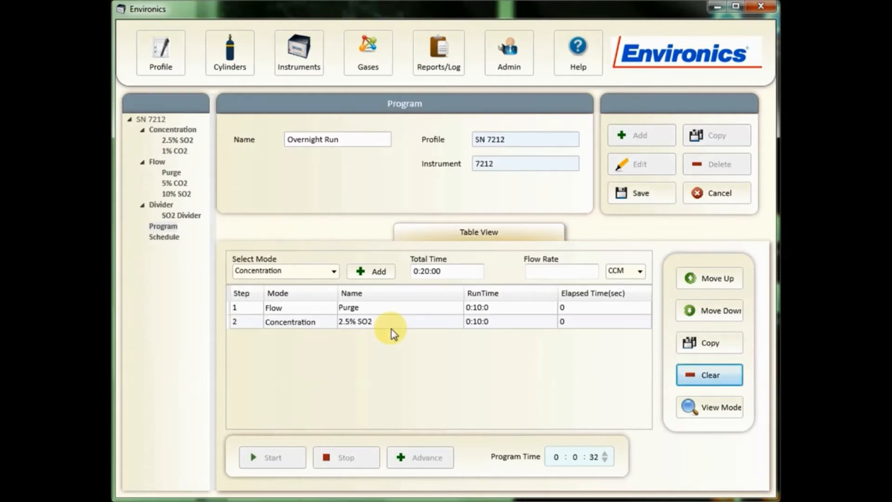
- Add another Flow mode step and choose 10% SO2 as its name
{"action": "left_click", "coordinate": [333, 272]}
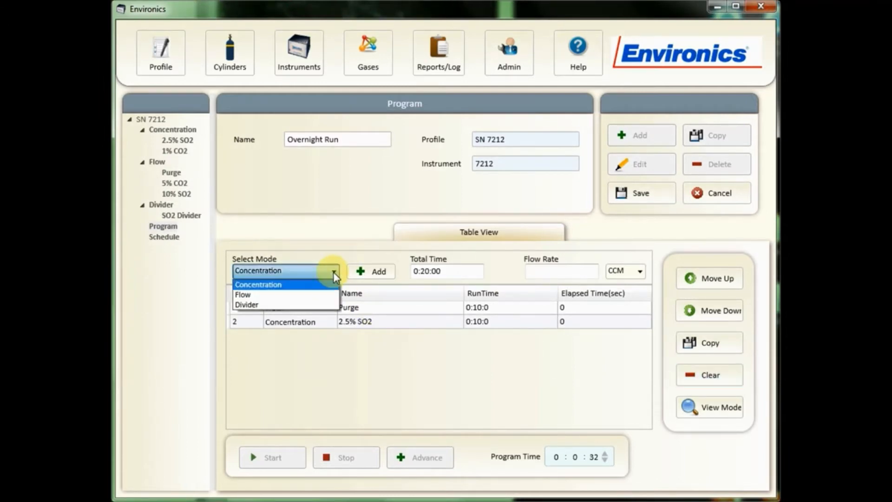
{"action": "left_click", "coordinate": [309, 296]}
{"action": "left_click", "coordinate": [362, 275]}
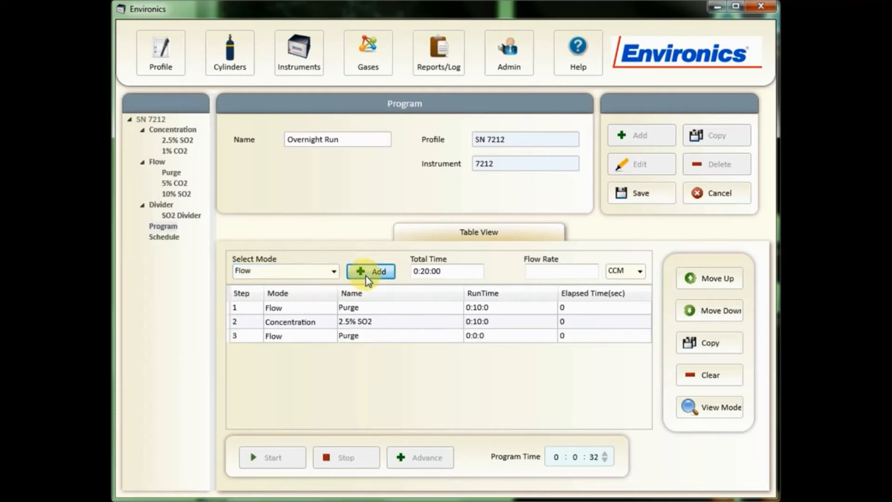
{"action": "left_click", "coordinate": [381, 338]}
{"action": "left_click", "coordinate": [381, 338]}
{"action": "left_click", "coordinate": [381, 338]}
{"action": "left_click", "coordinate": [381, 338]}
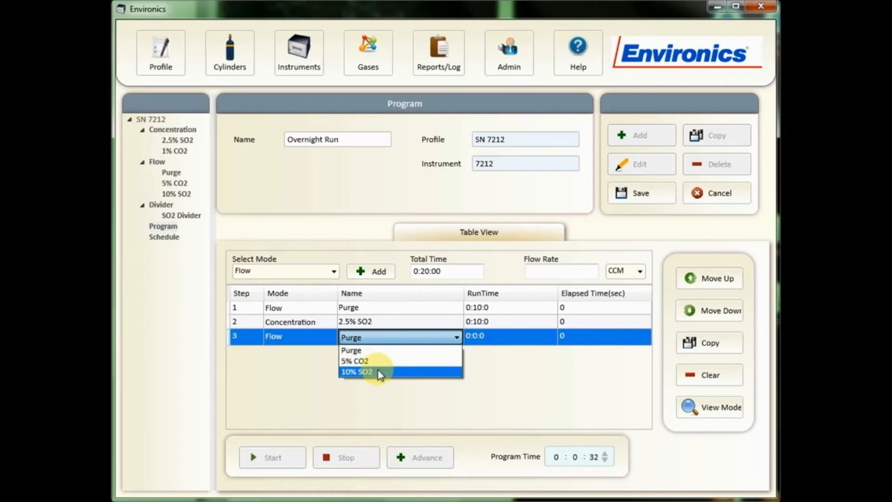
{"action": "left_click", "coordinate": [380, 372]}
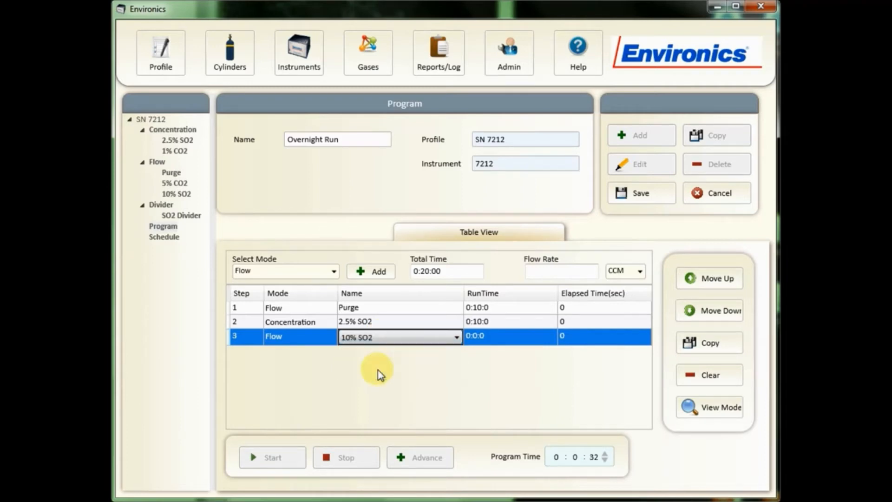
- Set the 10% SO2 step's run time to 0:5:0
{"action": "left_click", "coordinate": [484, 340]}
{"action": "left_click", "coordinate": [483, 340]}
{"action": "left_click", "coordinate": [260, 199]}
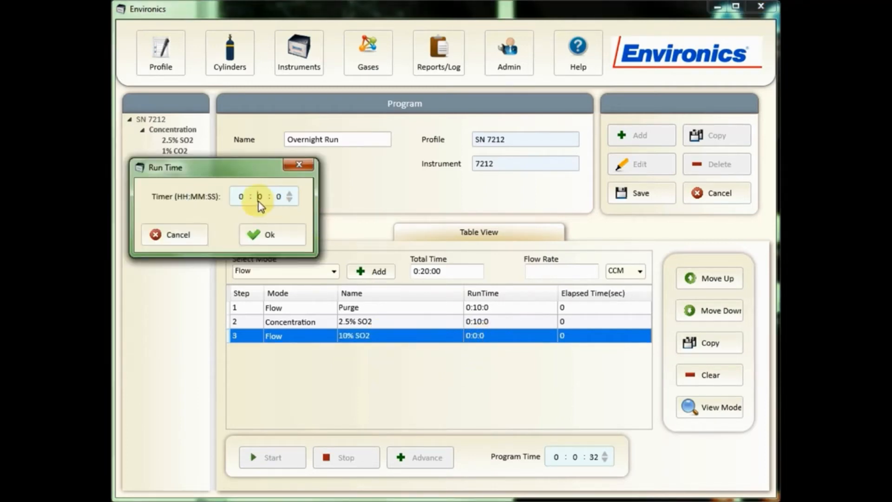
{"action": "type", "text": "5"}
{"action": "left_click", "coordinate": [253, 235]}
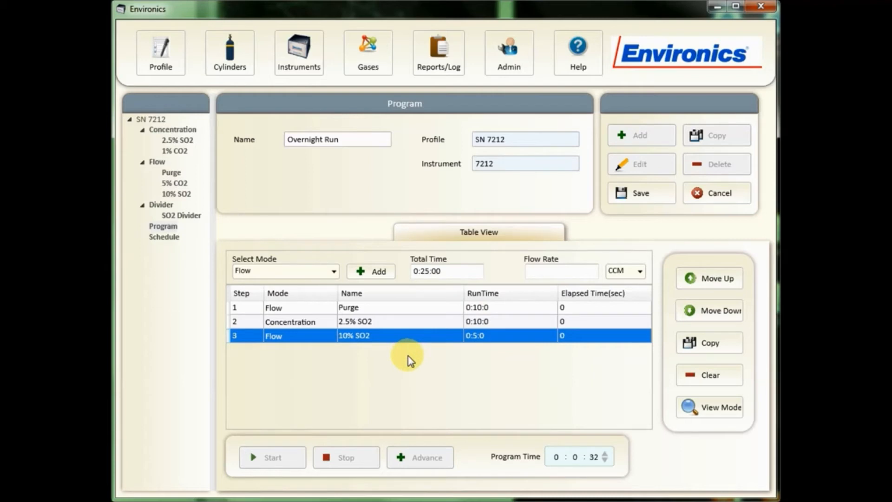
- Save the Overnight Run program and expand the Program branch in the tree
{"action": "left_click", "coordinate": [640, 194]}
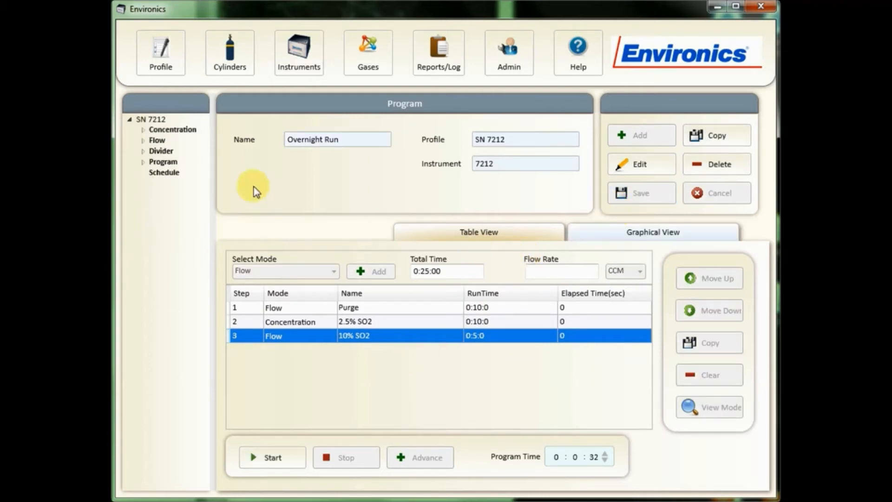
{"action": "left_click", "coordinate": [144, 162]}
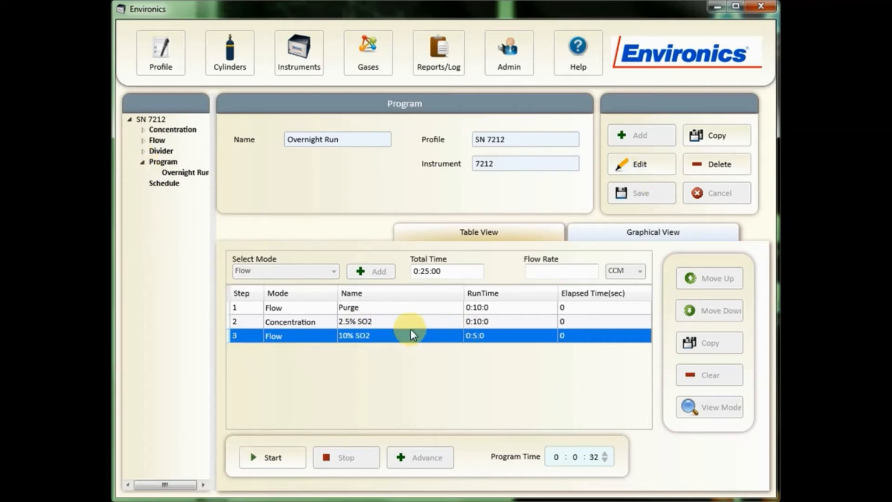
- Edit the program and move the 10% SO2 flow step above the 2.5% SO2 concentration step
{"action": "left_click", "coordinate": [657, 175]}
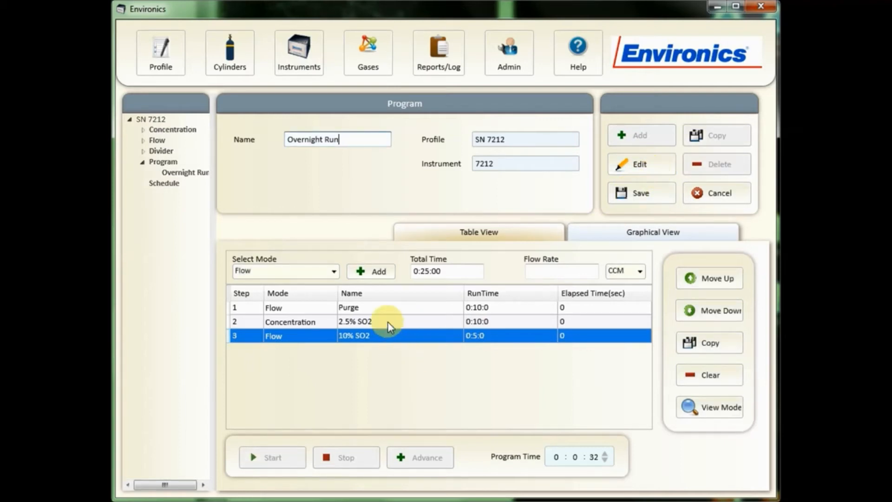
{"action": "left_click", "coordinate": [704, 280]}
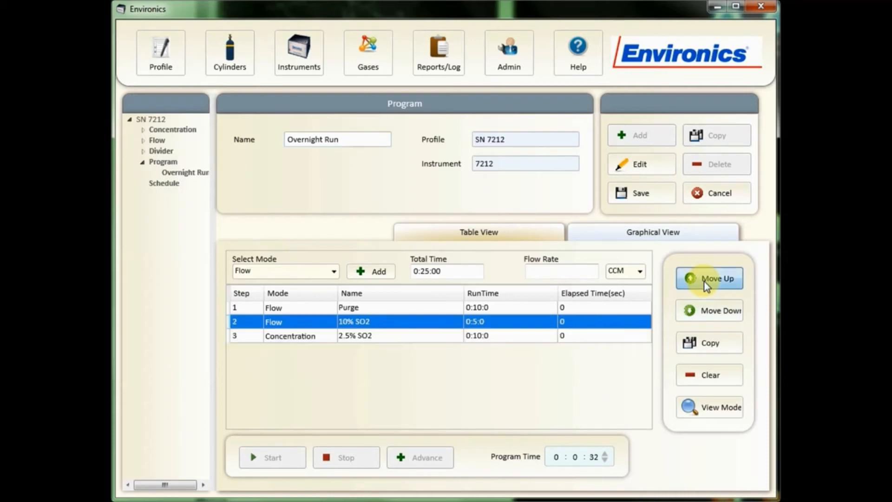
{"action": "left_click", "coordinate": [709, 315]}
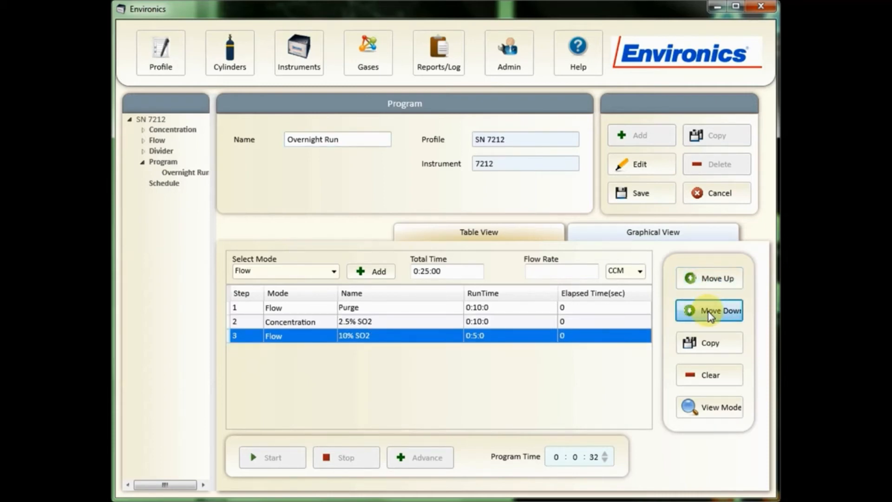
{"action": "left_click", "coordinate": [711, 279]}
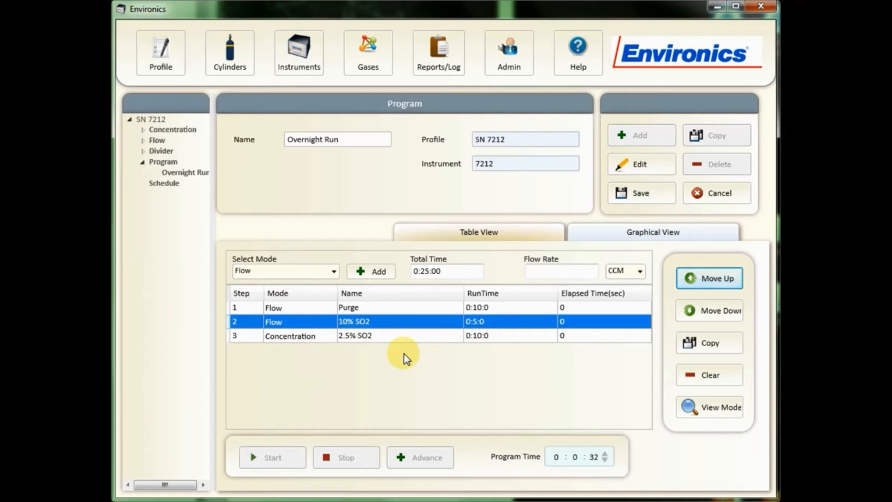
{"action": "left_click", "coordinate": [398, 329]}
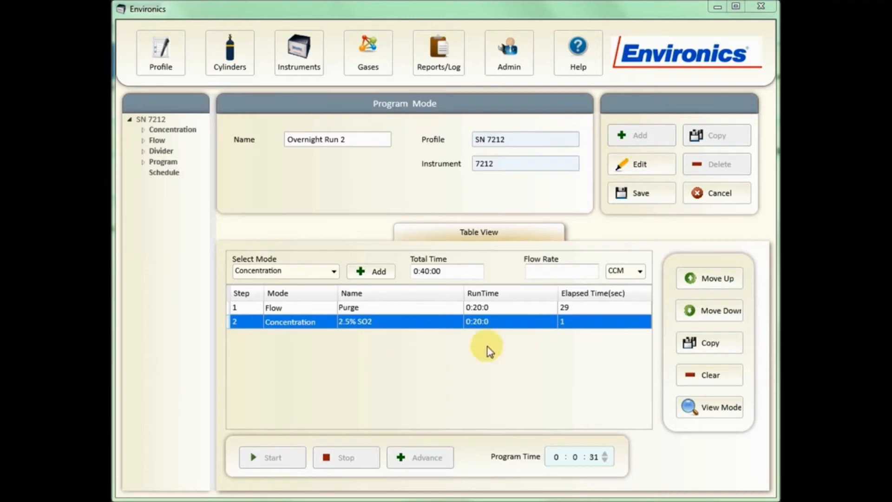
- Open the mode window of the 2.5% SO2 concentration step to inspect its cylinder targets and total flow, then close it
{"action": "left_click", "coordinate": [702, 407]}
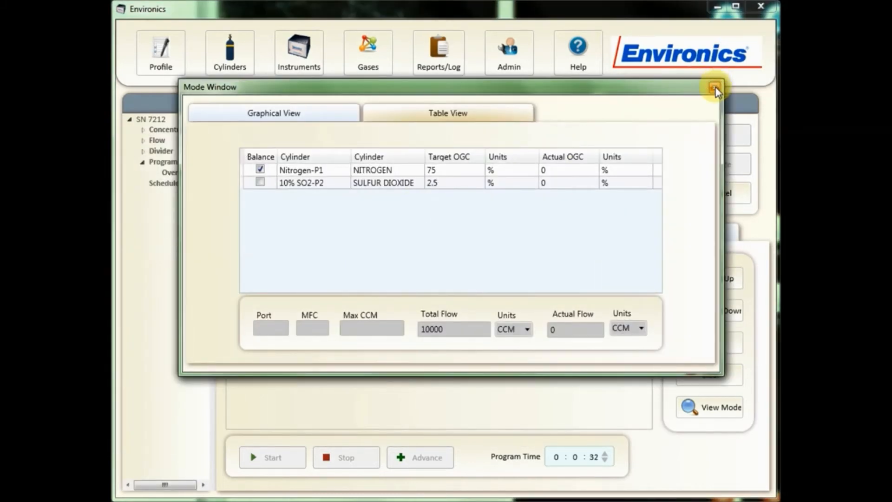
{"action": "left_click", "coordinate": [715, 88]}
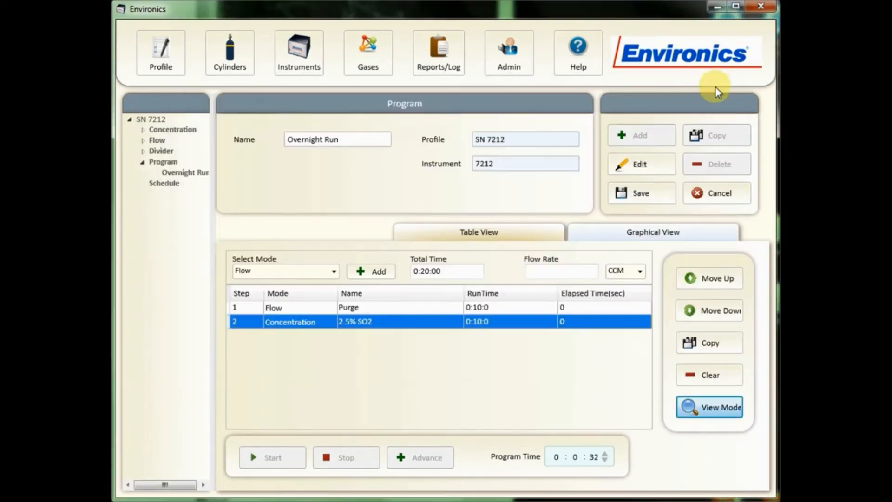
- Leave editing and copy the Overnight Run program as a new program named Overnight Run 2
{"action": "left_click", "coordinate": [649, 205]}
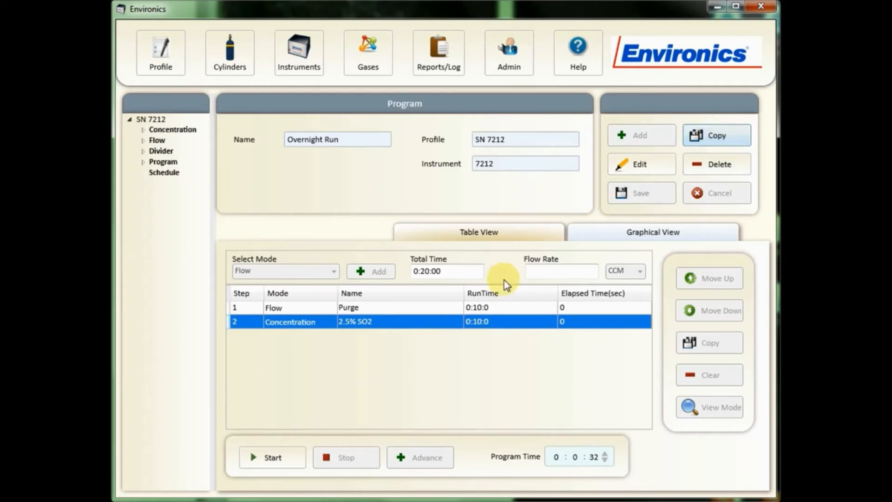
{"action": "left_click", "coordinate": [723, 138]}
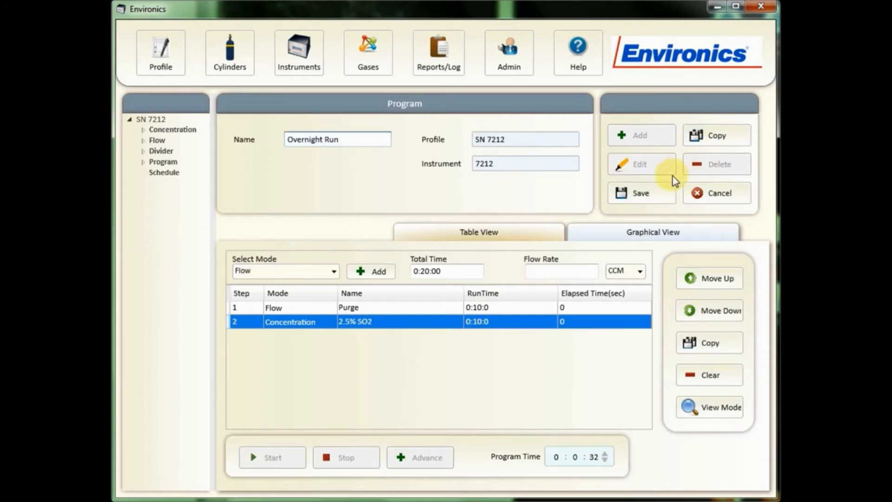
{"action": "type", "text": "2"}
- Set the Purge flow step's run time to 0:20:0
{"action": "double_click", "coordinate": [493, 308]}
{"action": "double_click", "coordinate": [260, 197]}
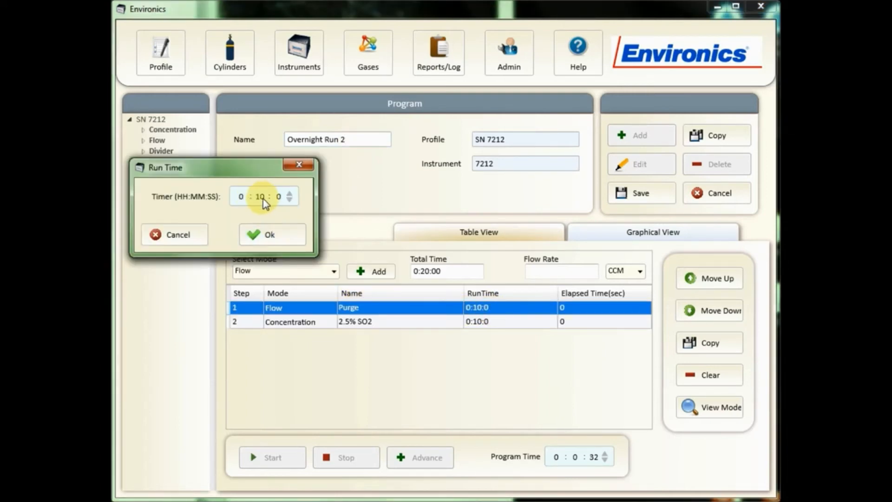
{"action": "type", "text": "1"}
{"action": "key", "text": "BackSpace"}
{"action": "type", "text": "20"}
{"action": "left_click", "coordinate": [266, 235]}
- Set the 2.5% SO2 concentration step's run time to 0:20:0 and save the program
{"action": "double_click", "coordinate": [476, 323]}
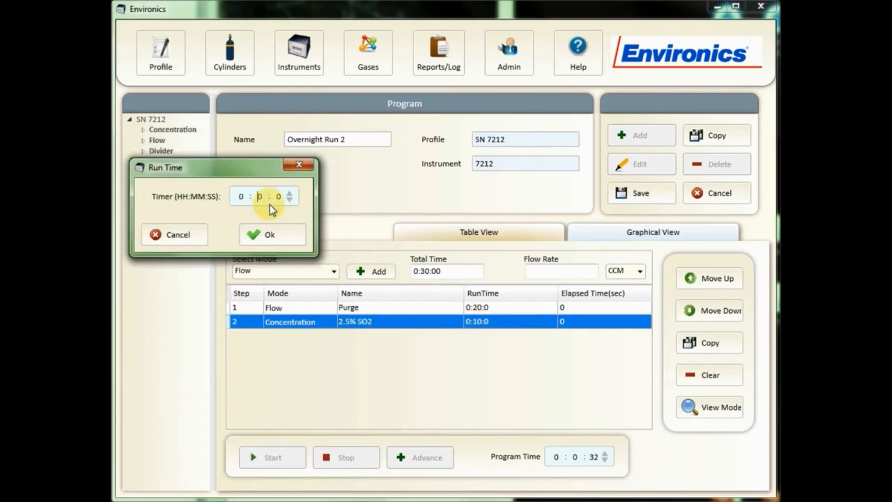
{"action": "left_click", "coordinate": [268, 233]}
{"action": "left_click", "coordinate": [637, 193]}
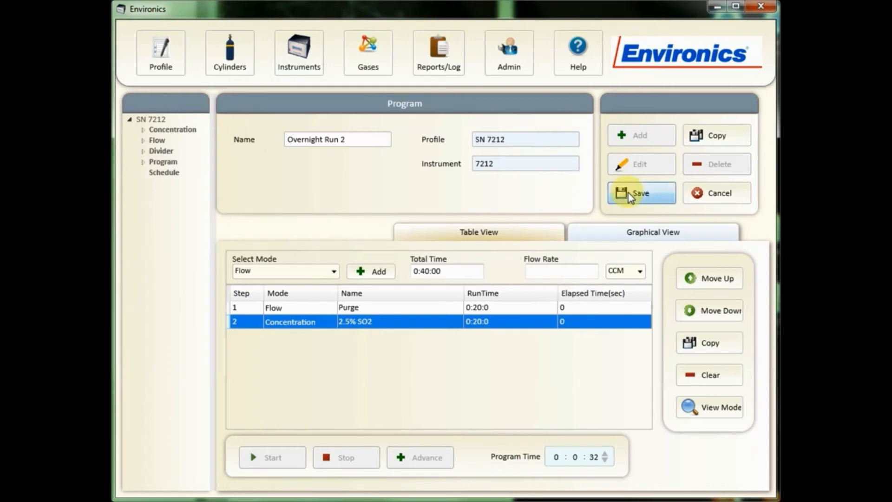
- Open Overnight Run 2 from the Program branch of the tree and start editing it
{"action": "left_click", "coordinate": [144, 163]}
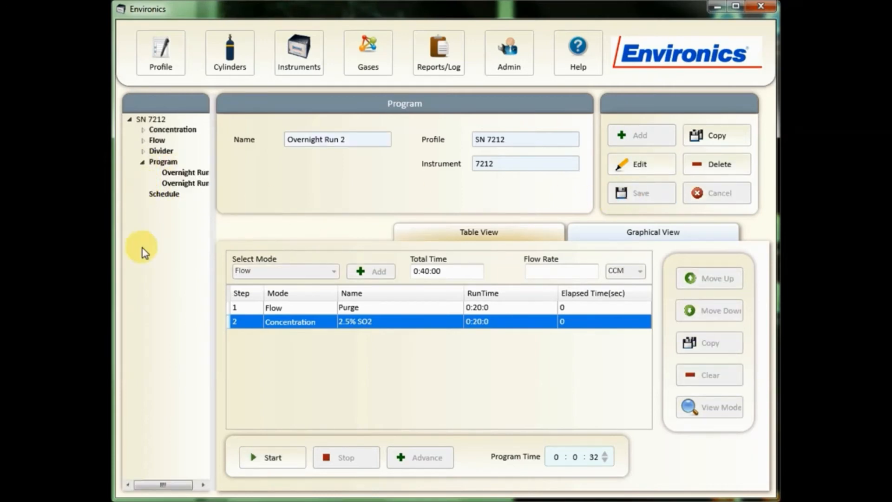
{"action": "left_click", "coordinate": [199, 184]}
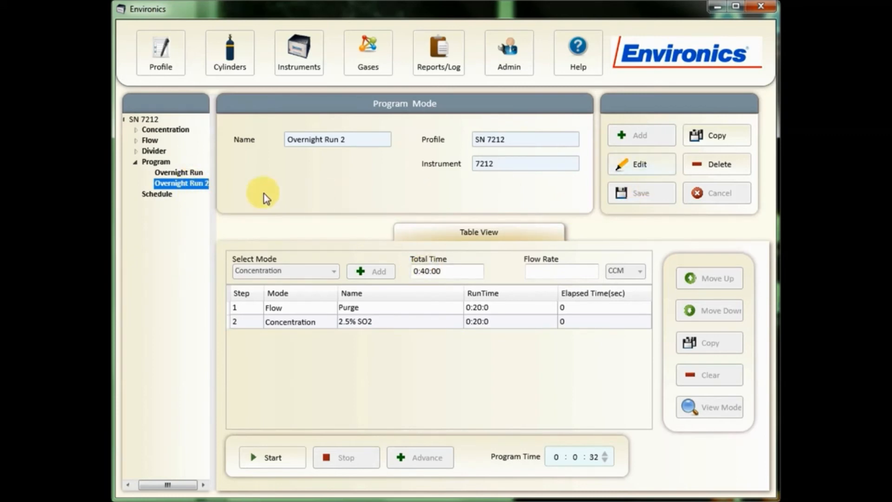
{"action": "left_click", "coordinate": [649, 166]}
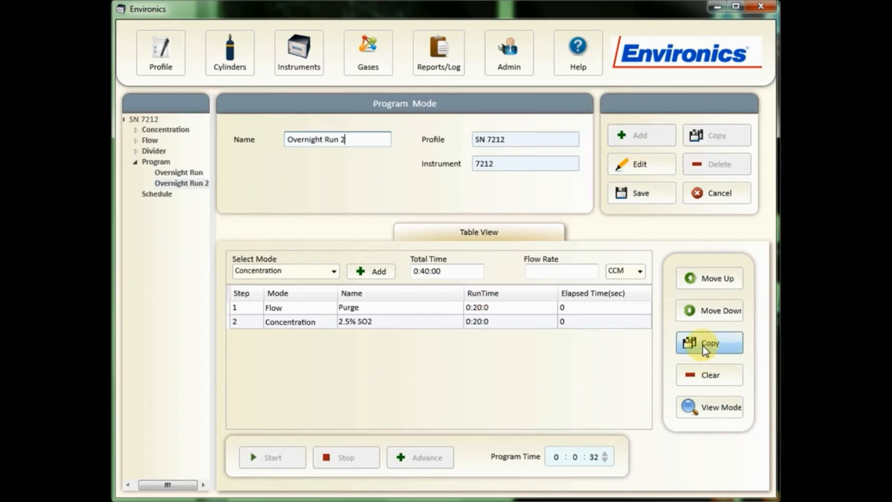
- Duplicate the 2.5% SO2 concentration step, view the copy's run time, and remove the duplicate with Clear
{"action": "left_click", "coordinate": [400, 324]}
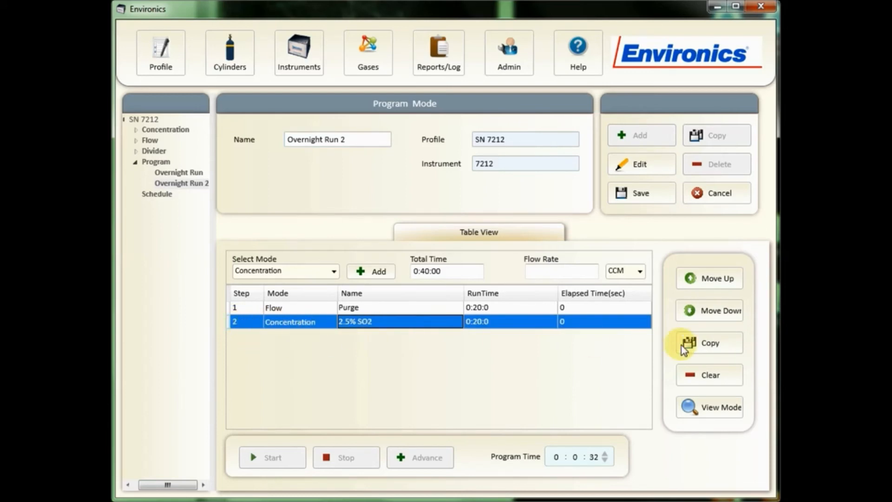
{"action": "left_click", "coordinate": [704, 347]}
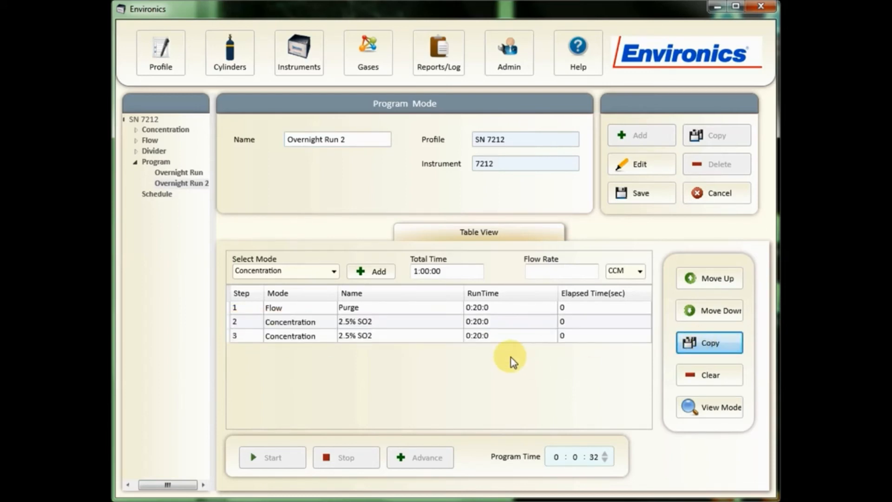
{"action": "double_click", "coordinate": [492, 337]}
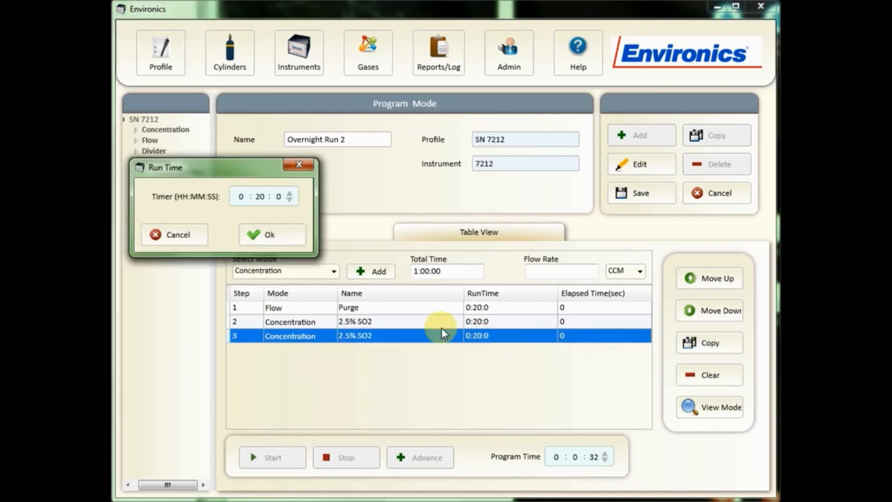
{"action": "left_click", "coordinate": [183, 239]}
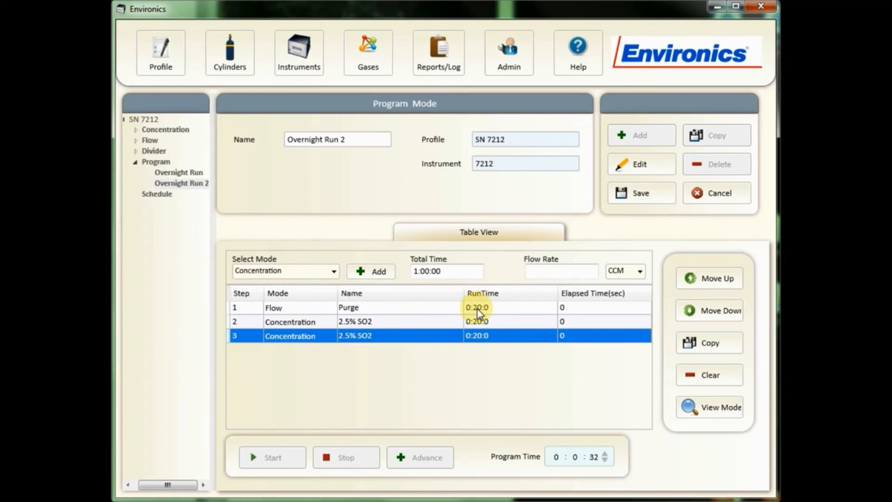
{"action": "left_click", "coordinate": [703, 372]}
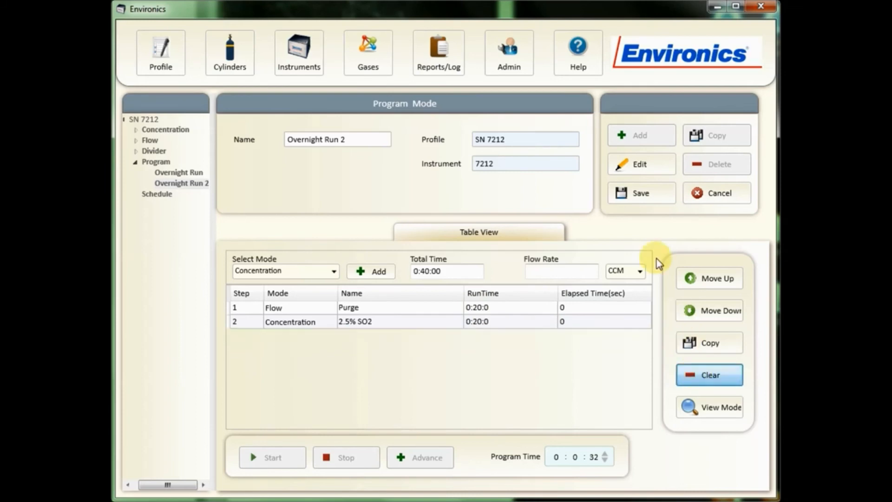
- Save Overnight Run 2 and start running the program
{"action": "left_click", "coordinate": [643, 201]}
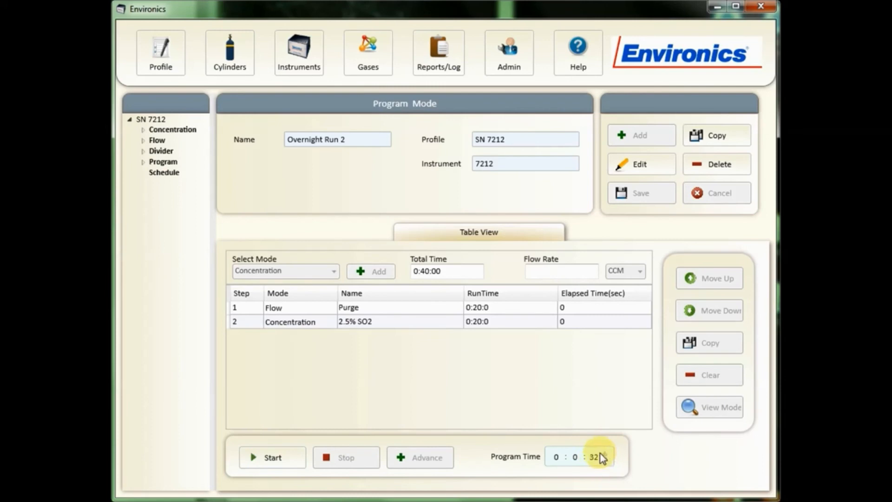
{"action": "left_click", "coordinate": [277, 461]}
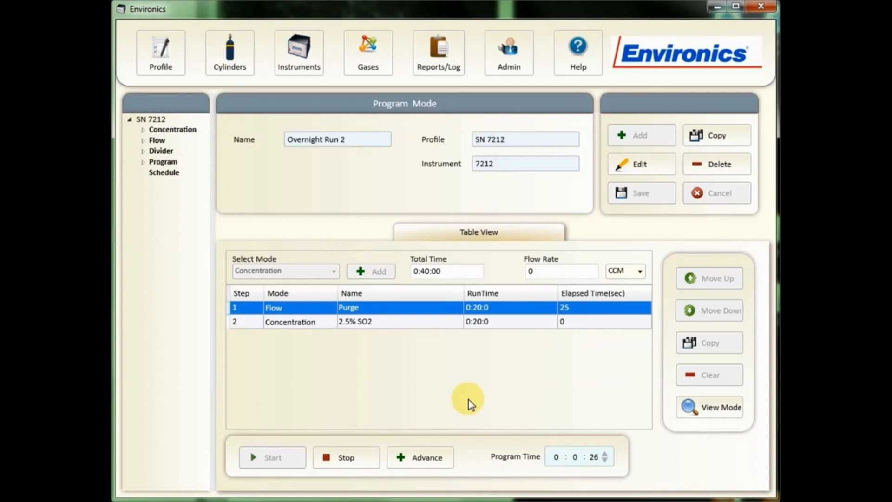
- Advance the running program from the Purge step to the 2.5% SO2 step
{"action": "left_click", "coordinate": [442, 459]}
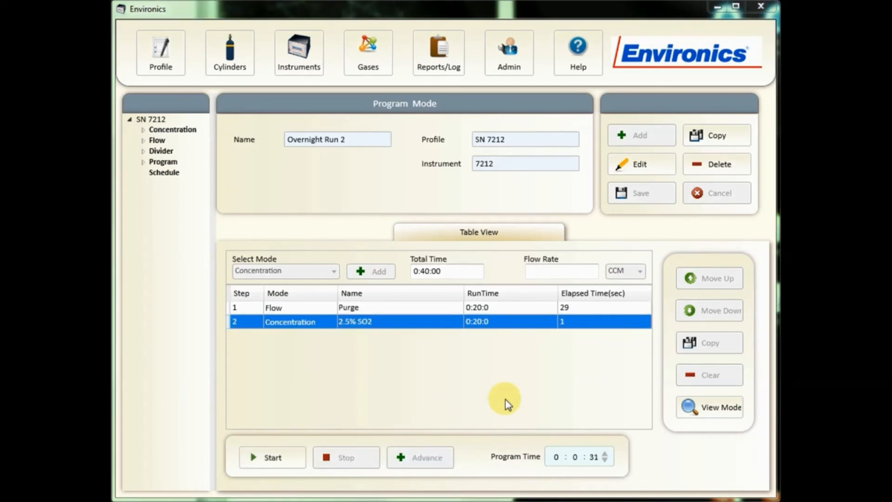